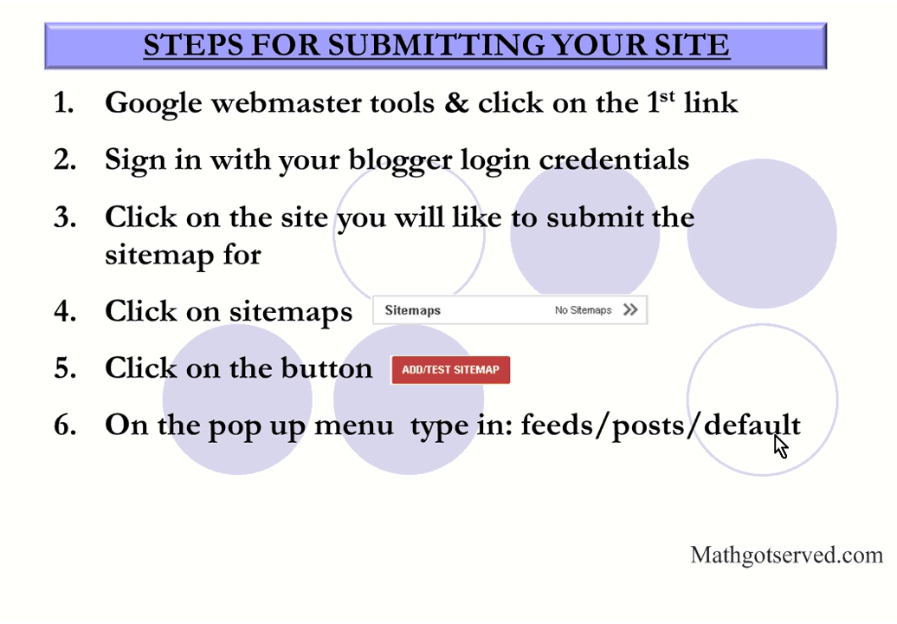
Advance the slide animation to reveal the next sitemap-submission step
left_click(629, 518)
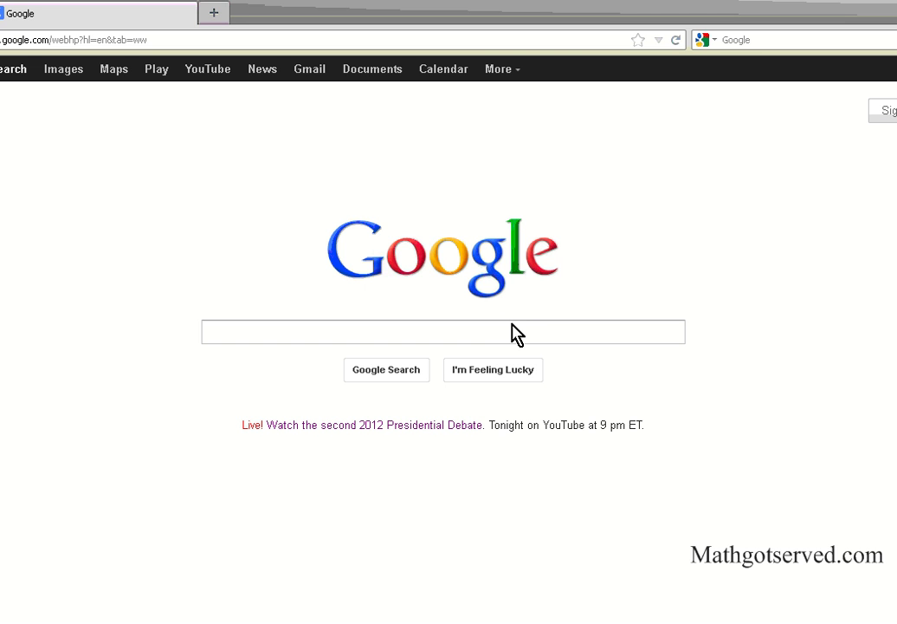
Search Google for 'webmaster tools' and open the Webmaster Tools result
left_click(513, 326)
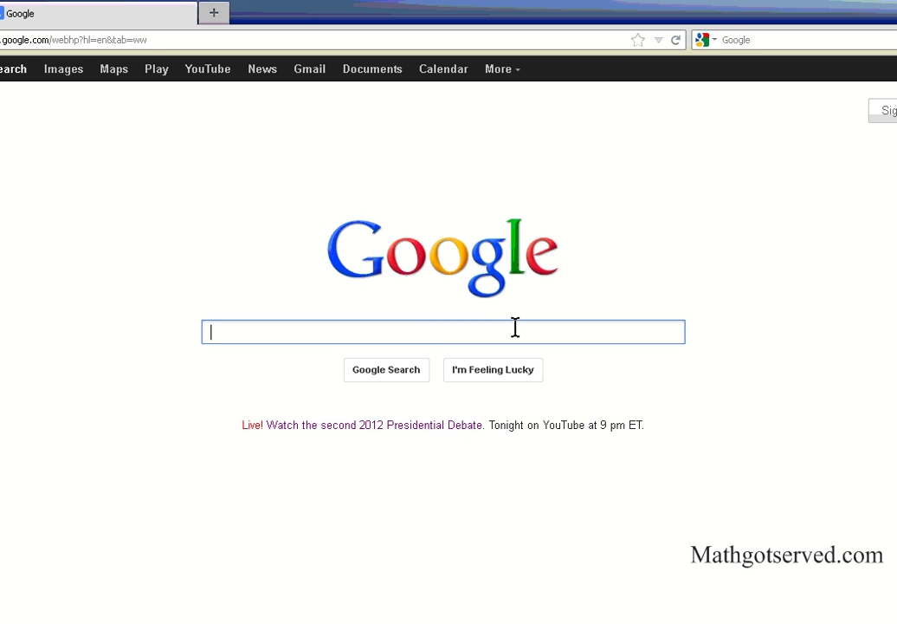
type("web")
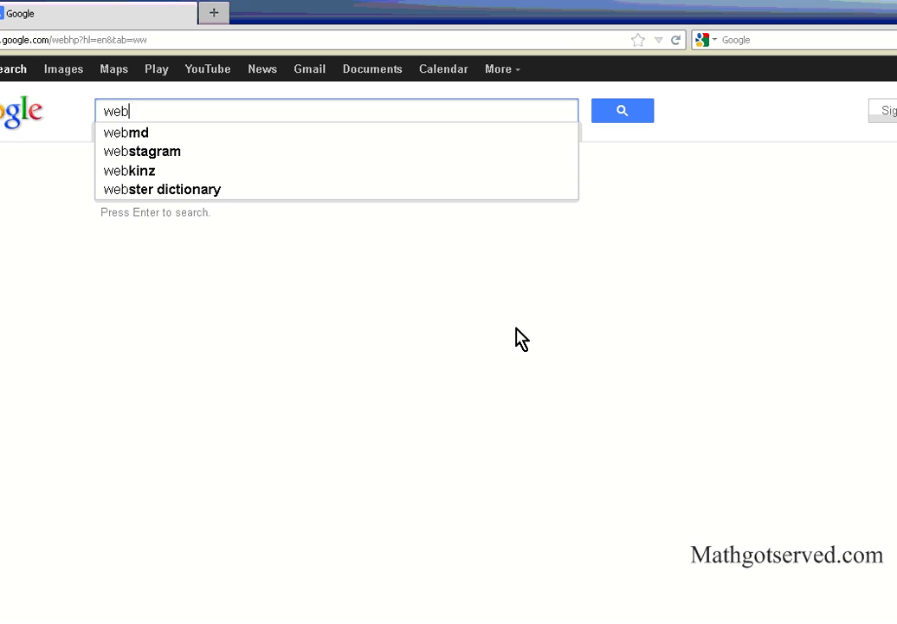
type("master")
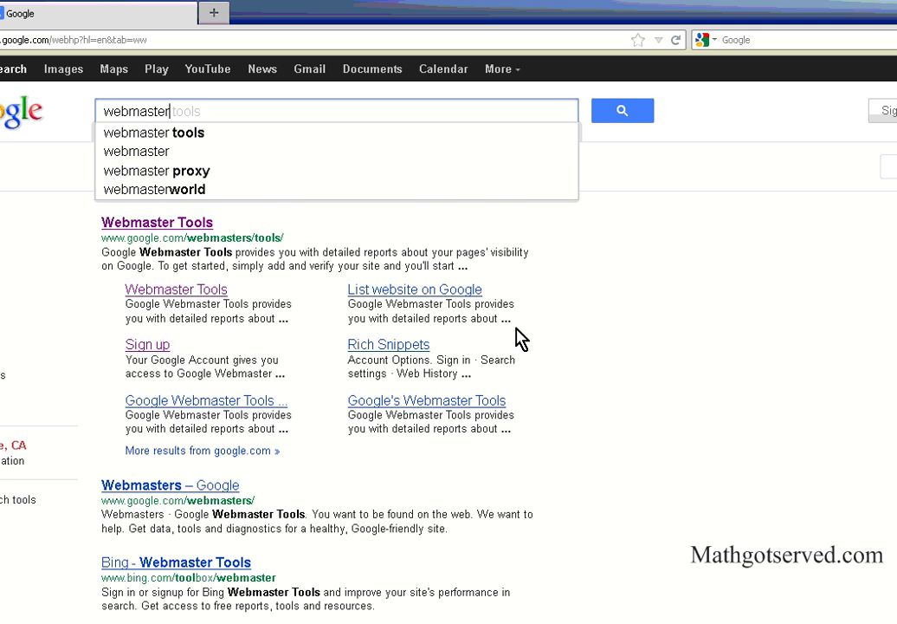
type(" tools")
key("Return")
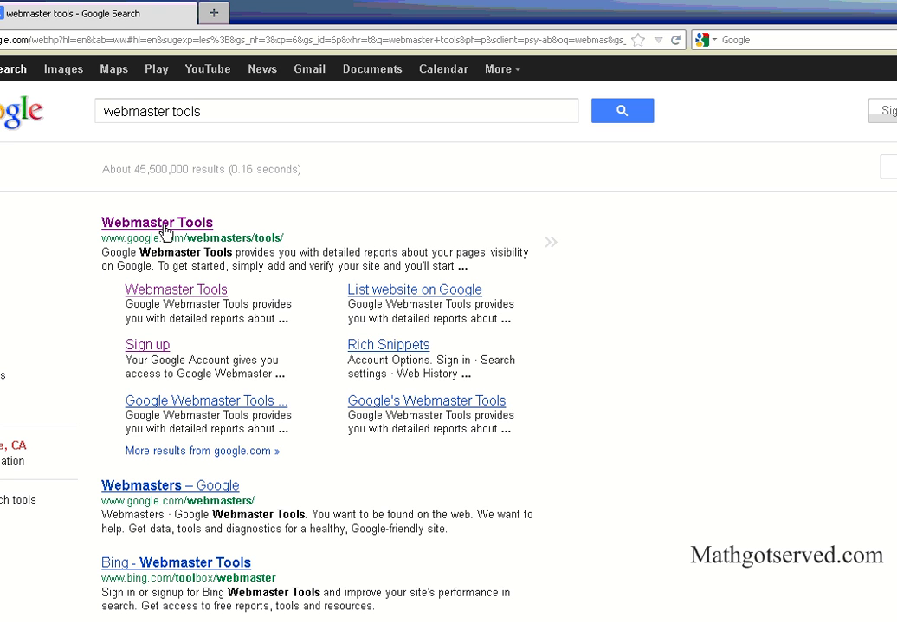
left_click(165, 230)
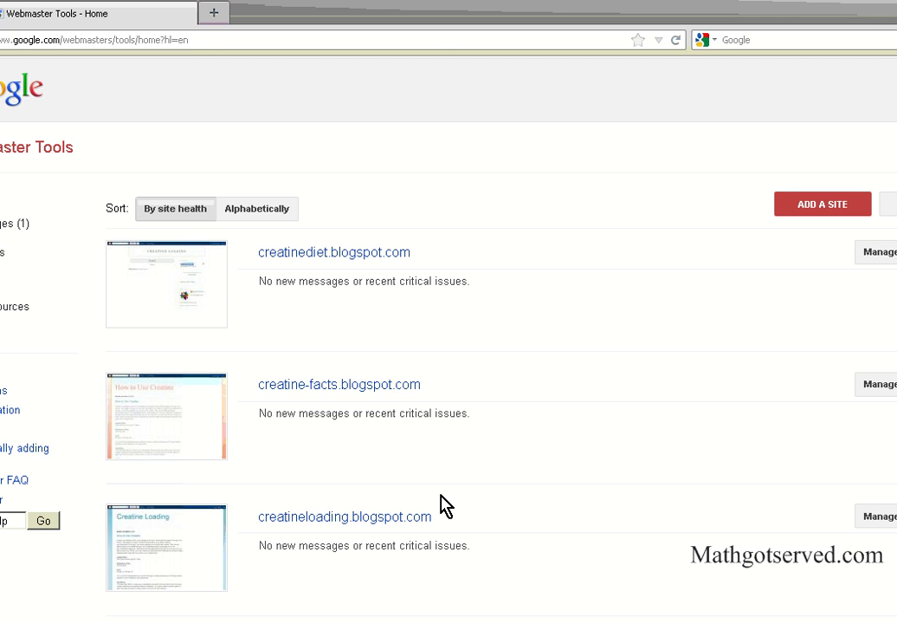
View the creatinediet.blogspot.com dashboard, then return to the Webmaster Tools site list
left_click(327, 252)
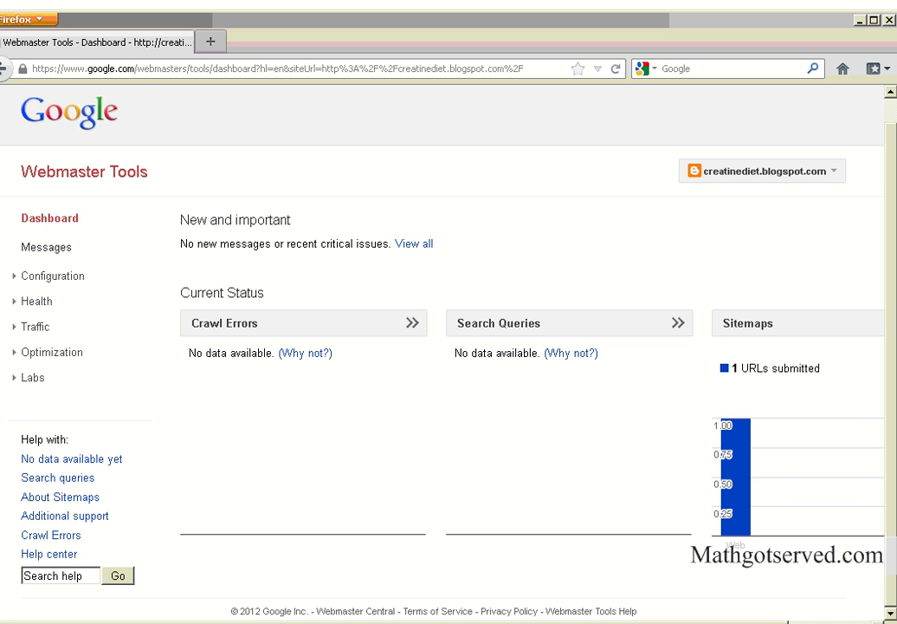
middle_click(570, 538)
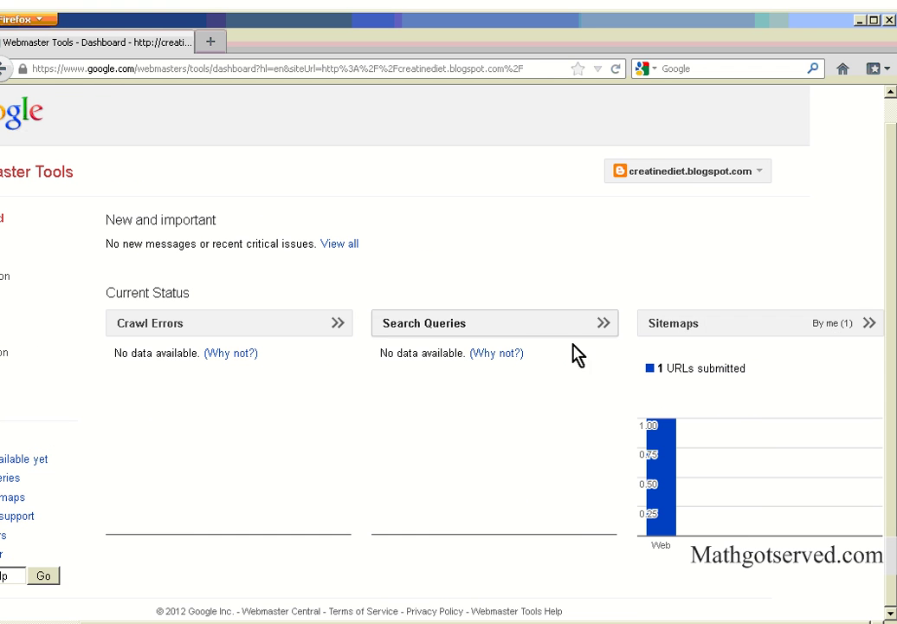
left_click(6, 69)
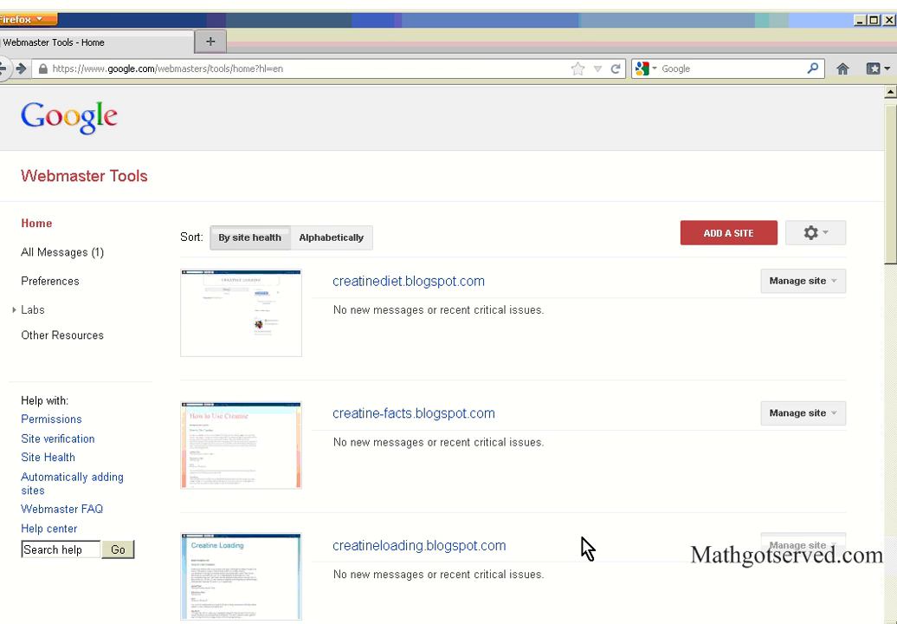
scroll(586, 545, "down", 4)
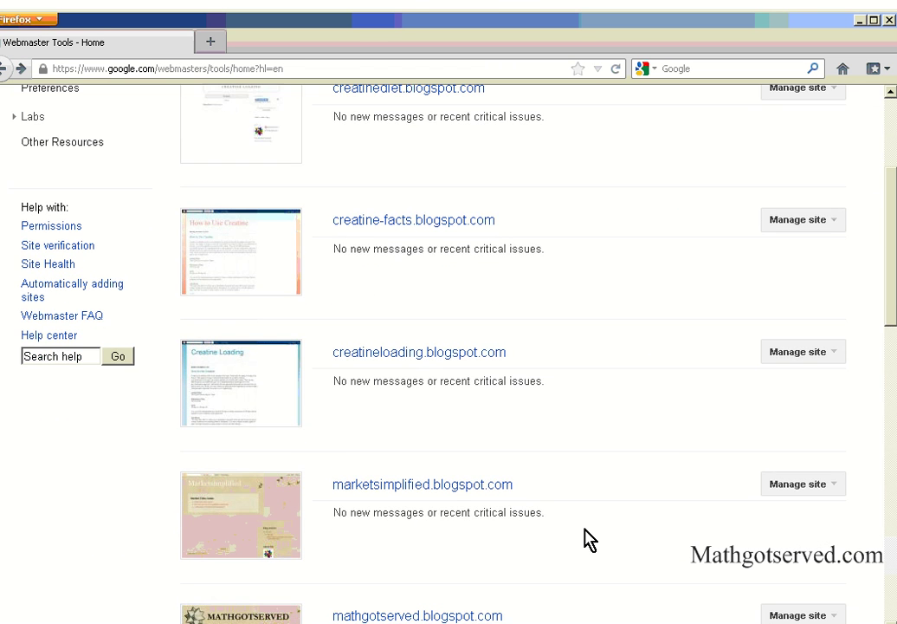
Open creatine-facts.blogspot.com's dashboard and go to its Sitemaps page
left_click(364, 222)
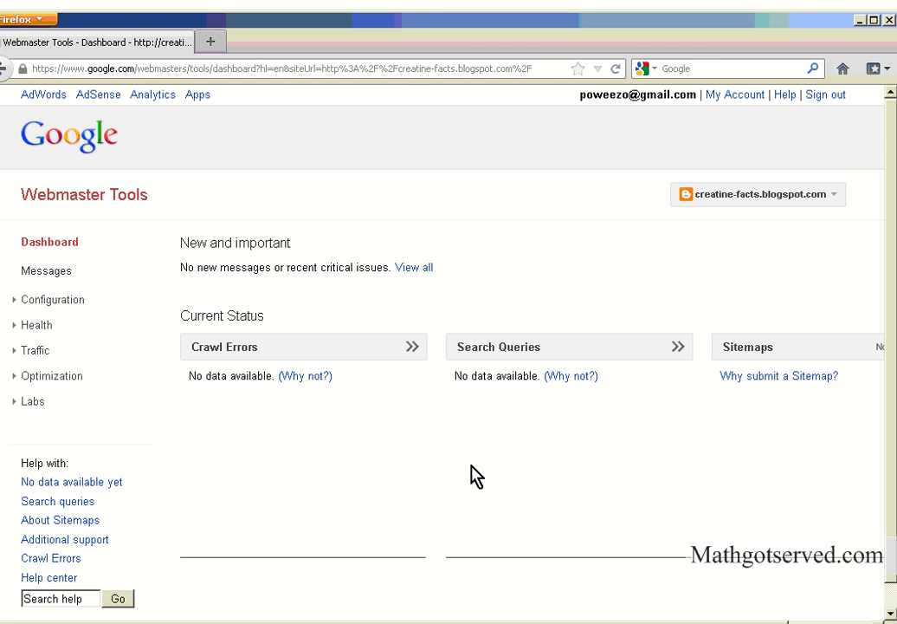
middle_click(471, 466)
scroll(570, 474, "right", 2)
left_click(565, 474)
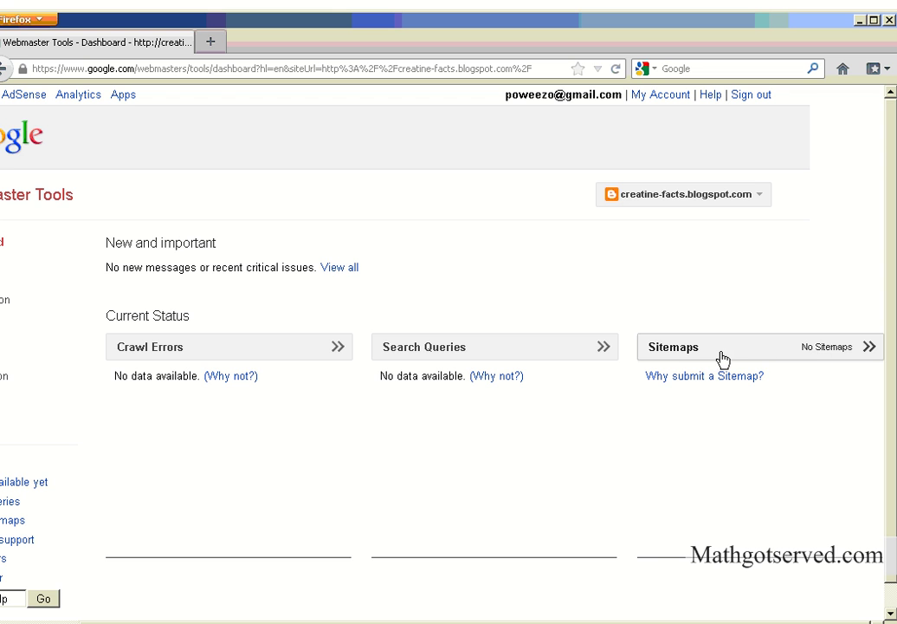
left_click(748, 360)
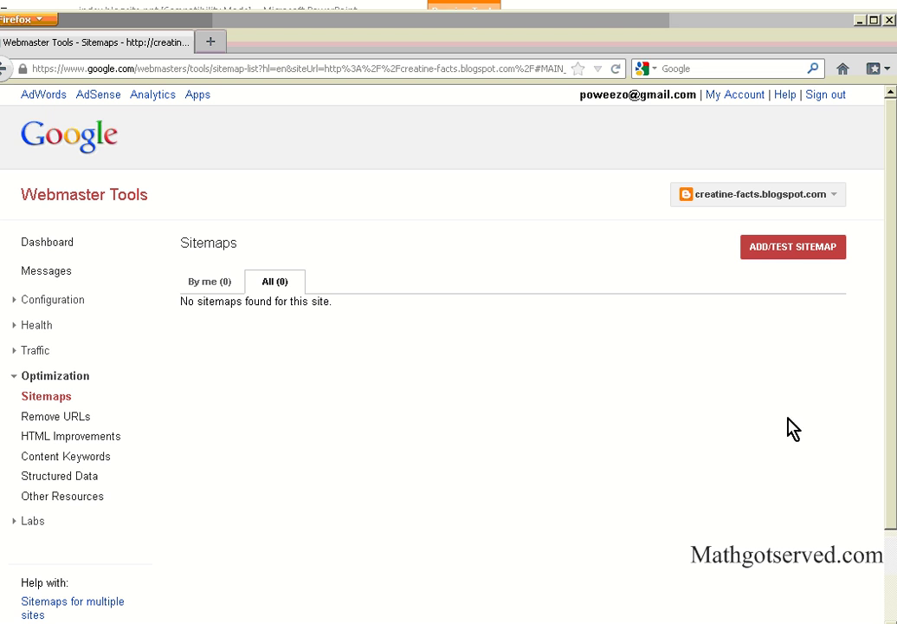
Paste the path feeds/posts/default into a new ADD/TEST SITEMAP entry for creatine-facts.blogspot.com
left_click(795, 256)
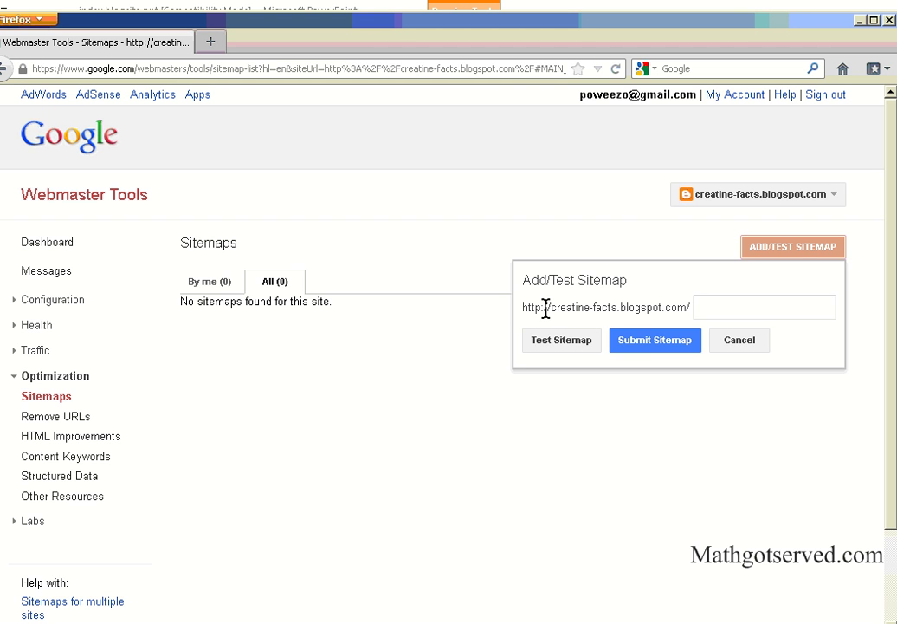
left_click(719, 305)
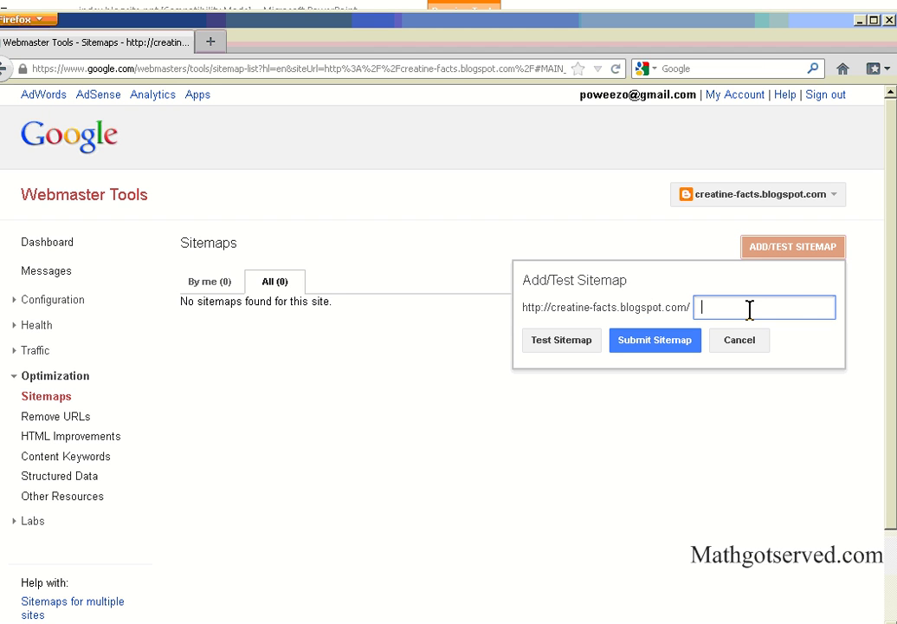
type("feeds/posts/default")
scroll(834, 409, "down", 1)
scroll(832, 407, "up", 1)
scroll(832, 406, "down", 3)
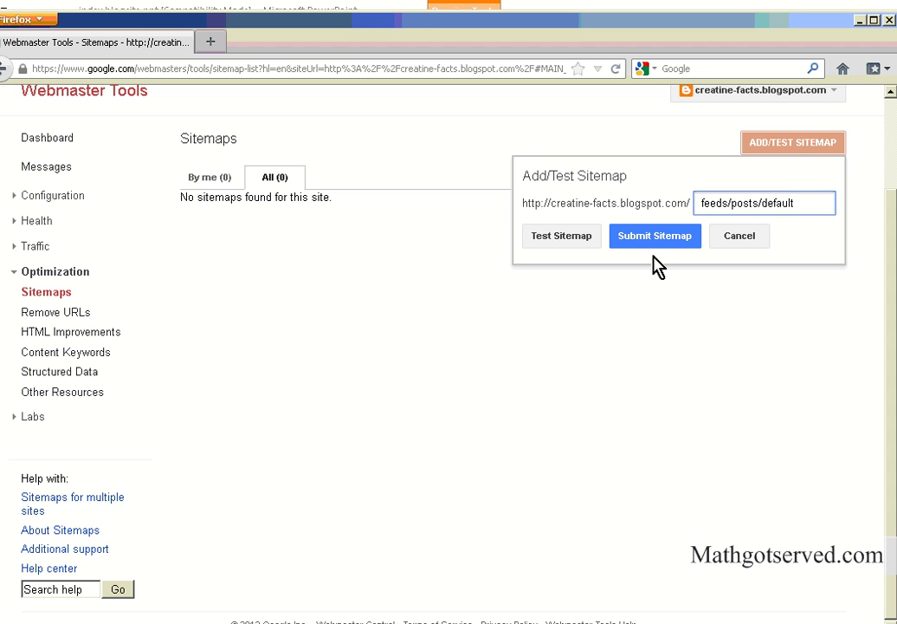
Test the feeds/posts/default sitemap and highlight the no-errors line in its result
left_click(579, 250)
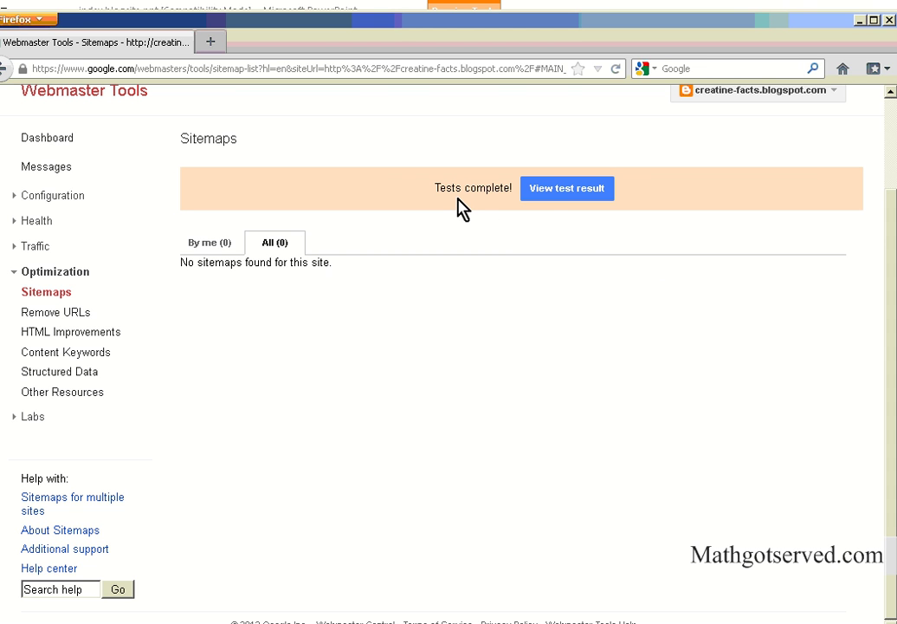
left_click(547, 192)
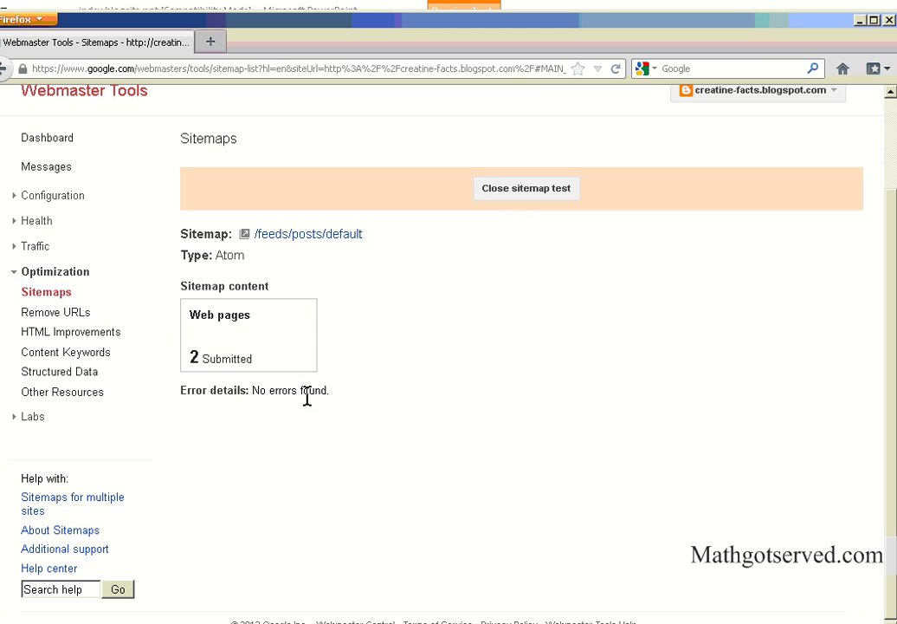
left_click_drag(180, 391, 337, 401)
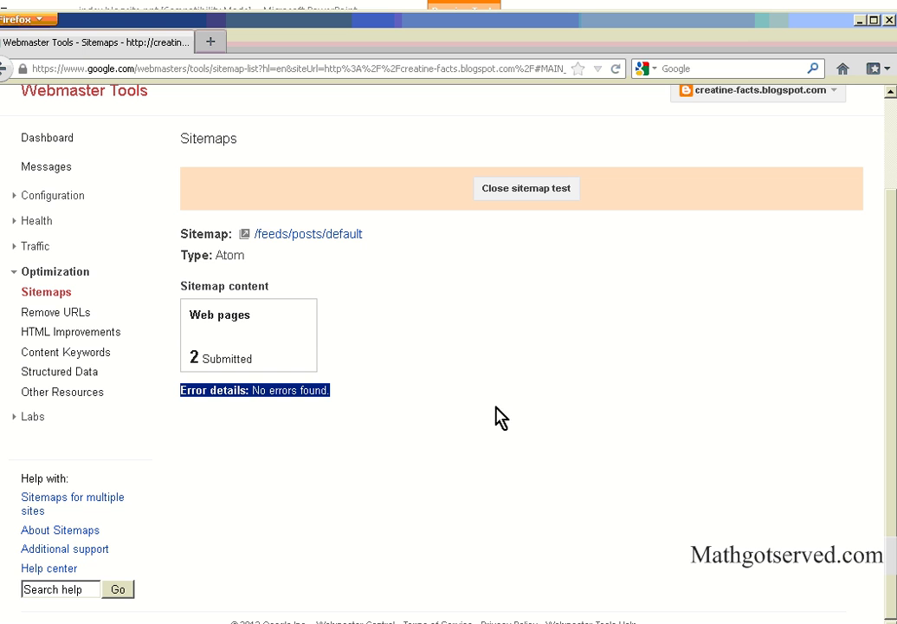
scroll(511, 410, "up", 2)
scroll(511, 410, "down", 2)
Return to the site list and open creatine-facts.blogspot.com's Sitemaps page
left_click(90, 102)
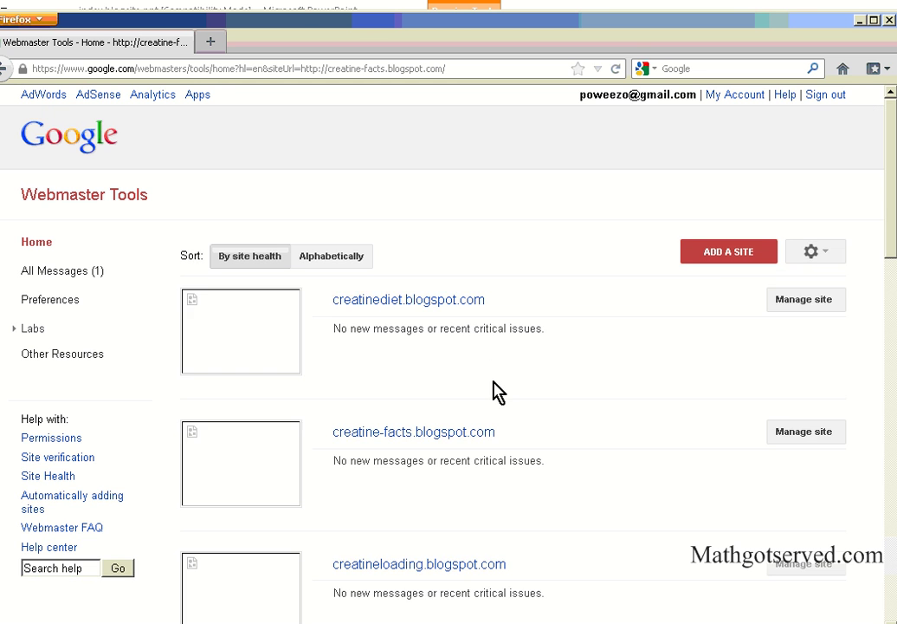
scroll(499, 392, "down", 4)
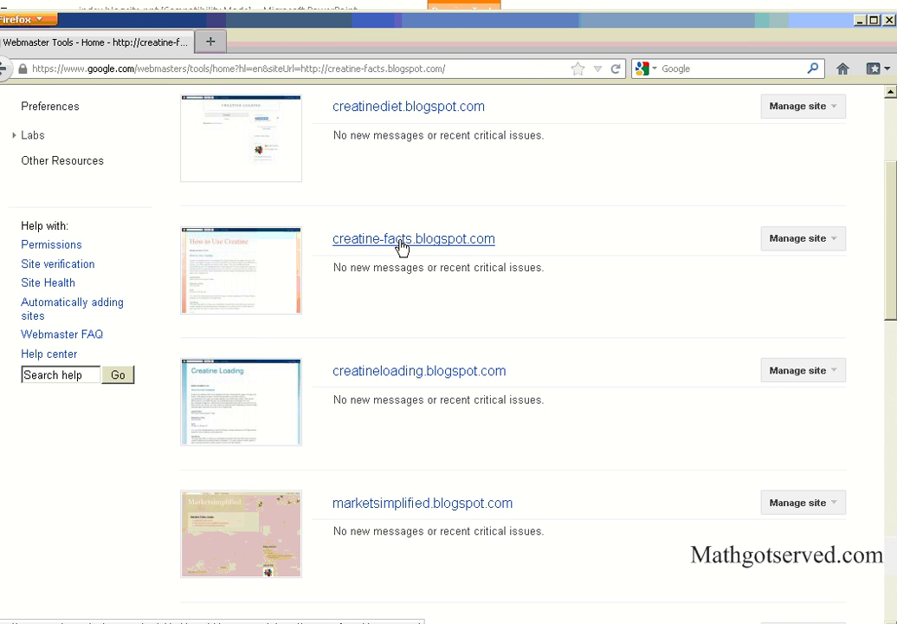
left_click(401, 247)
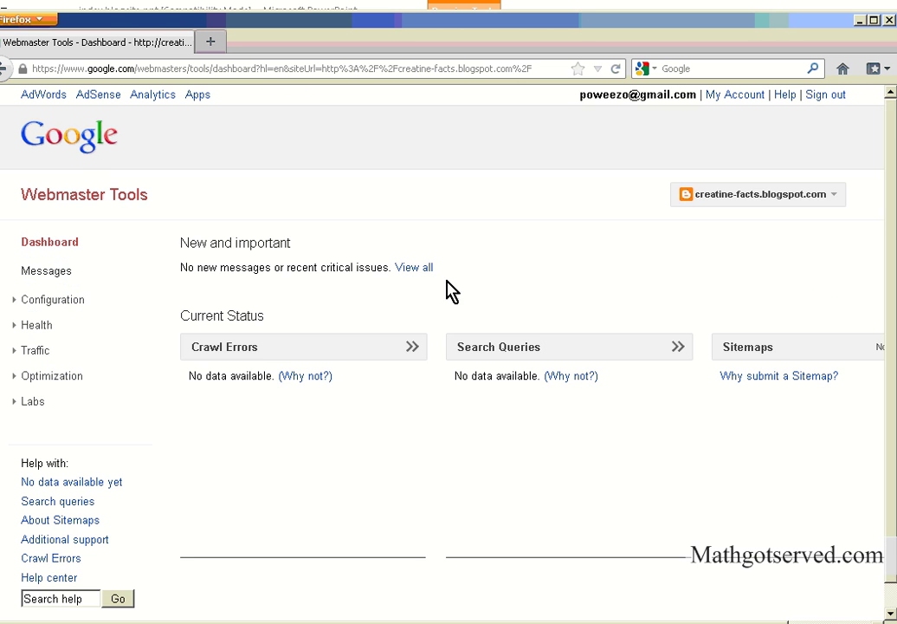
scroll(456, 298, "down", 1)
middle_click(484, 402)
left_click(667, 423)
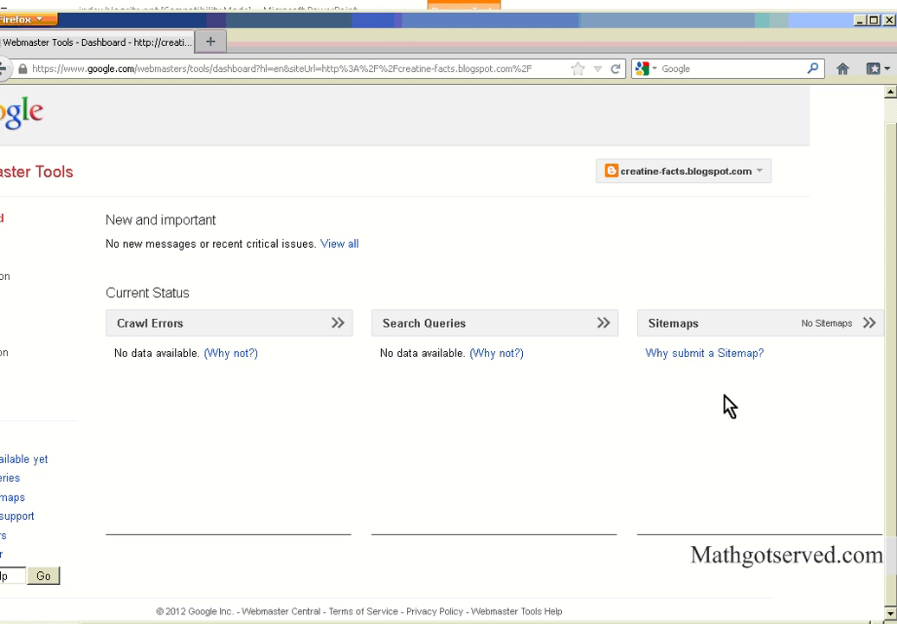
left_click(690, 335)
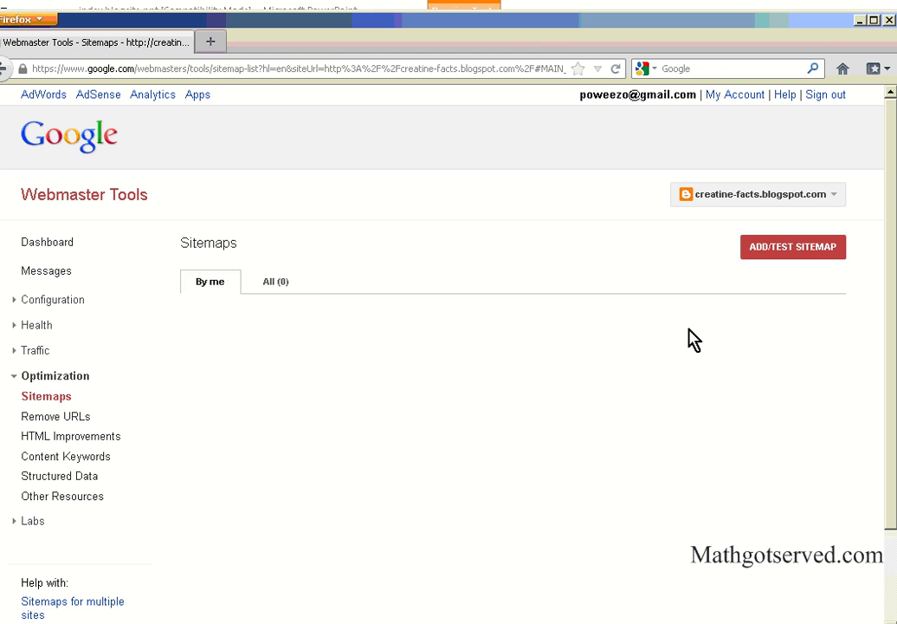
Paste feeds/posts/default into a new ADD/TEST SITEMAP entry
left_click(780, 255)
left_click(704, 310)
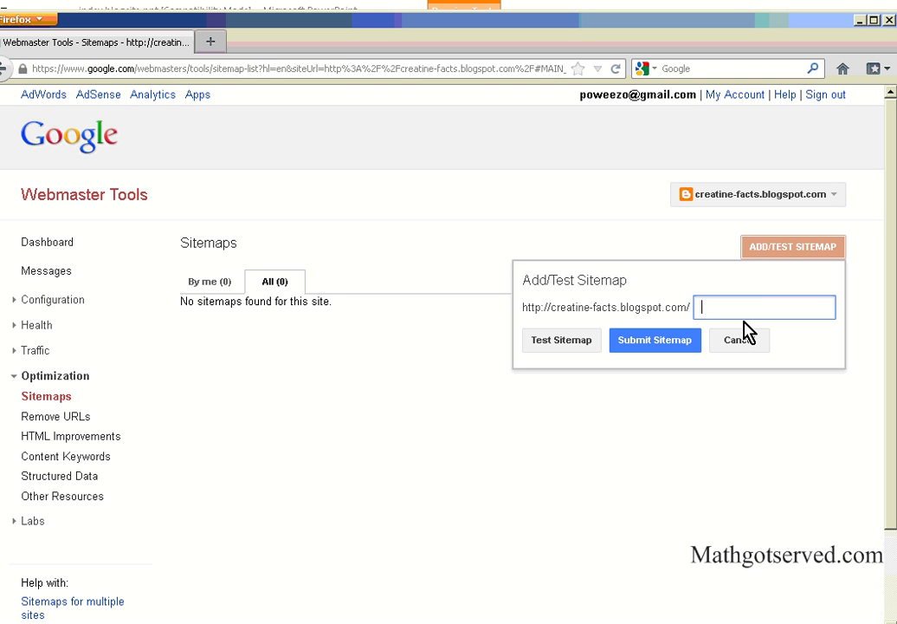
type("feeds/posts/default")
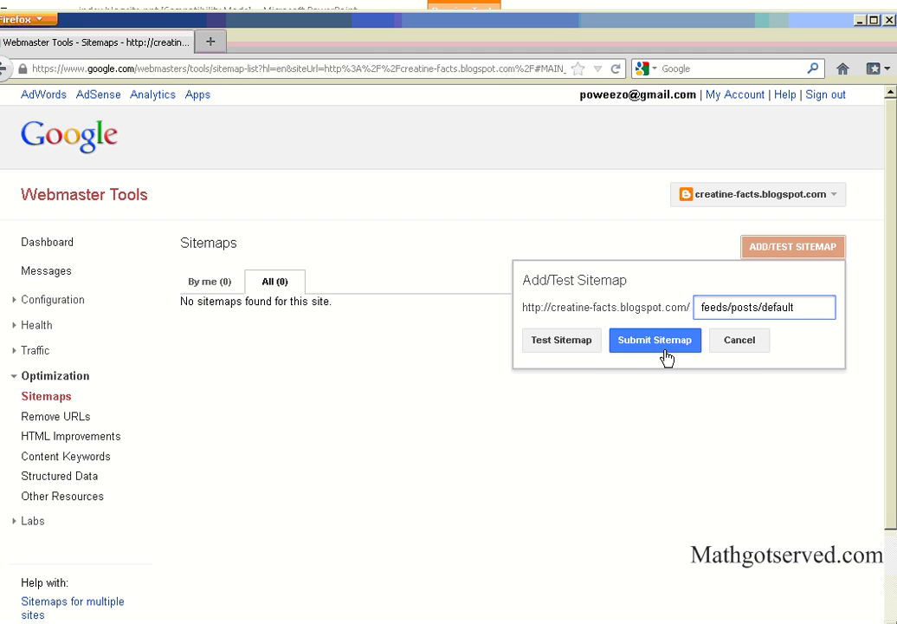
Submit the feeds/posts/default sitemap and reopen creatine-facts.blogspot.com's Sitemaps page to confirm the listing
left_click(666, 358)
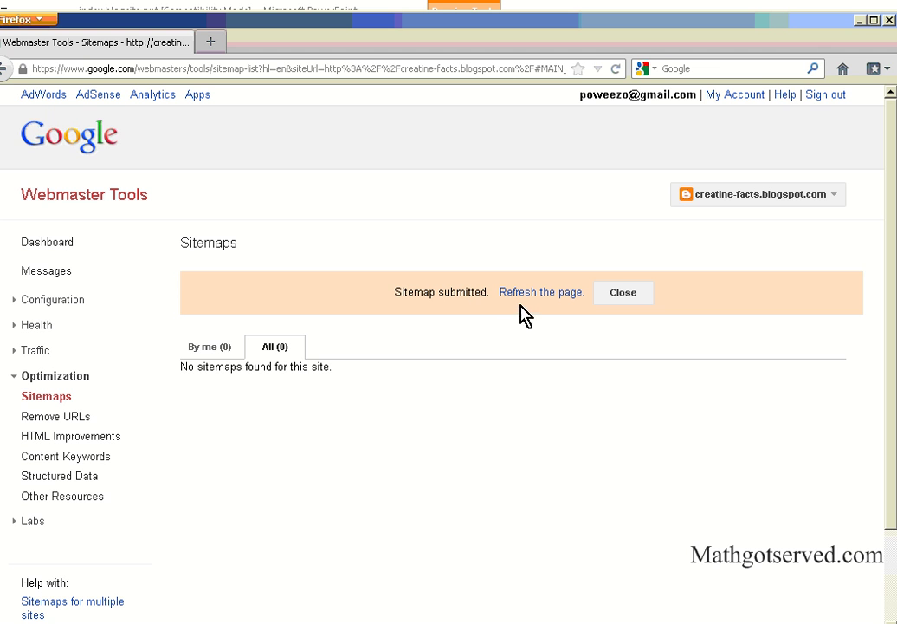
left_click(117, 209)
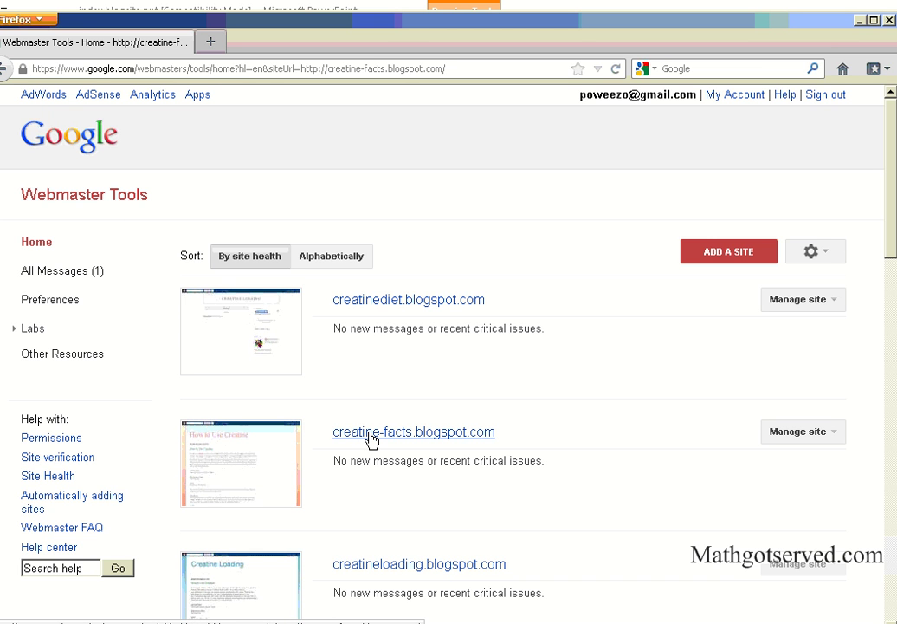
left_click(370, 433)
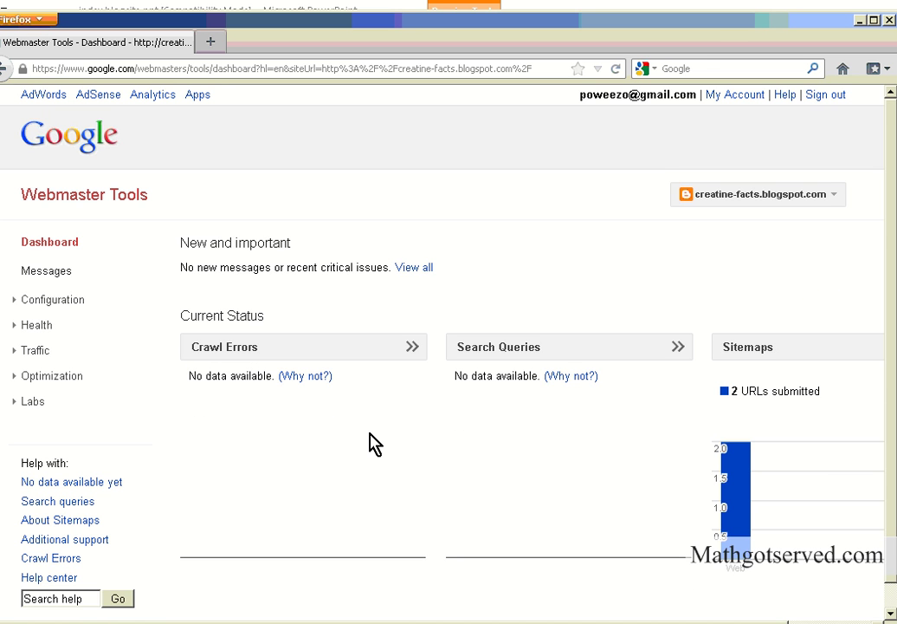
scroll(369, 443, "down", 2)
middle_click(501, 545)
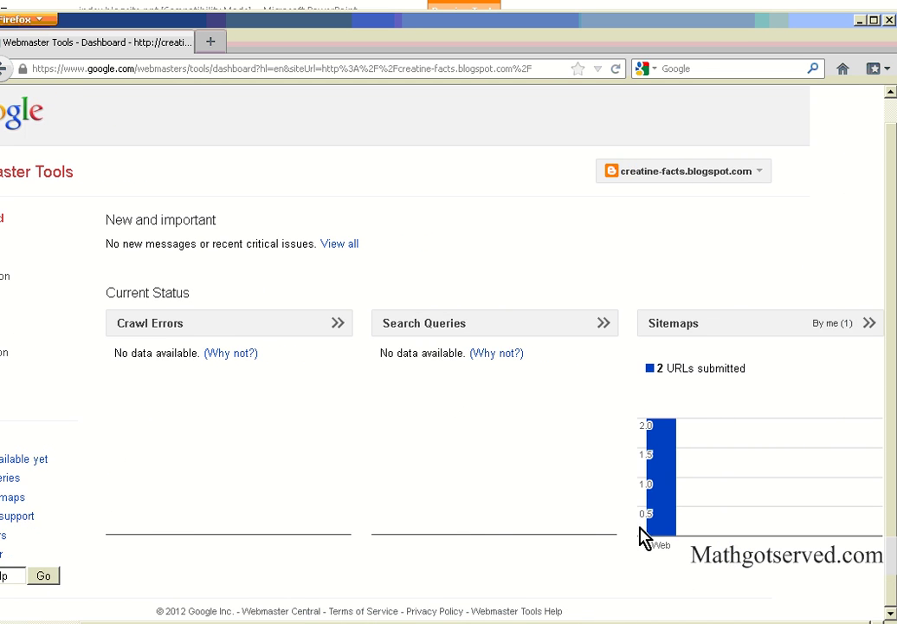
left_click(853, 332)
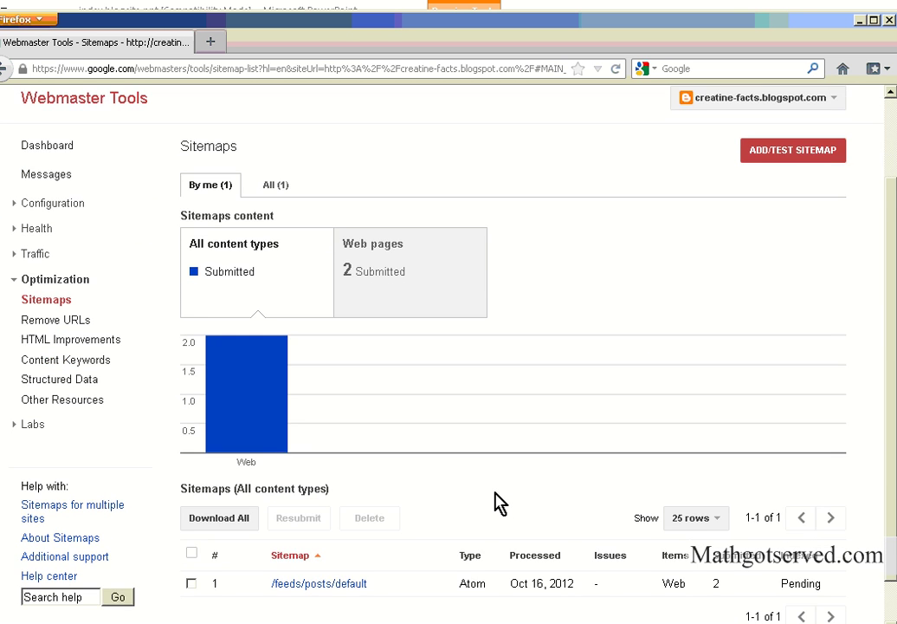
scroll(497, 501, "down", 1)
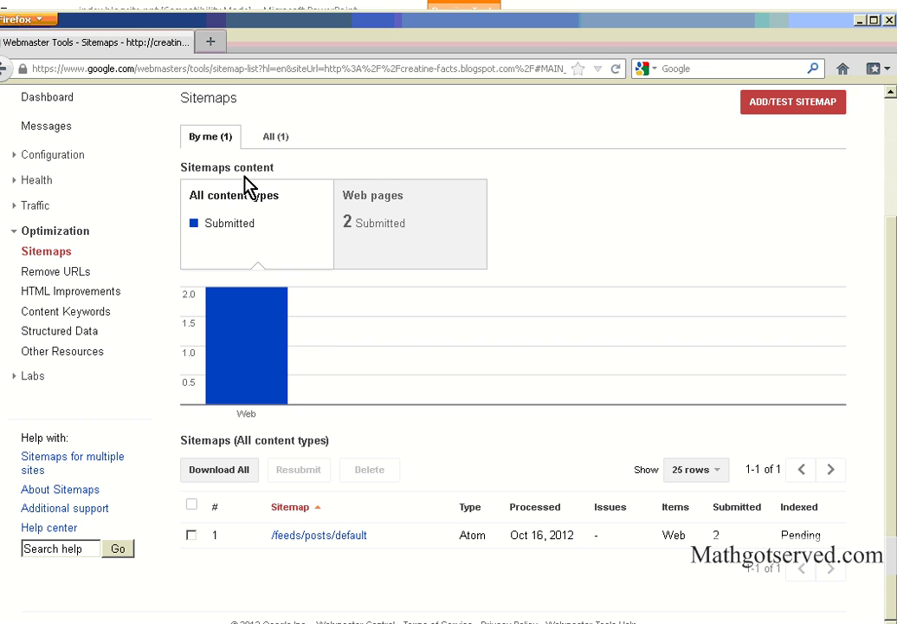